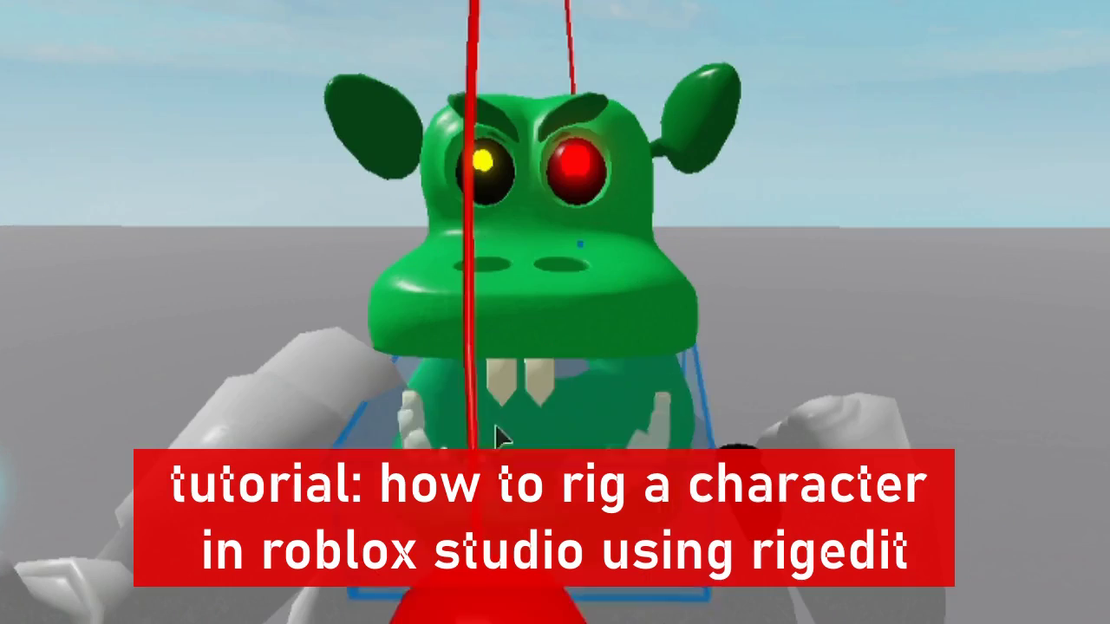
Rotate the ogre's jaw open and closed on its hinge with the red rotate handle
mouse_move(499, 437)
mouse_down()
mouse_move(508, 450)
mouse_move(493, 464)
mouse_move(497, 523)
mouse_move(494, 426)
mouse_up()
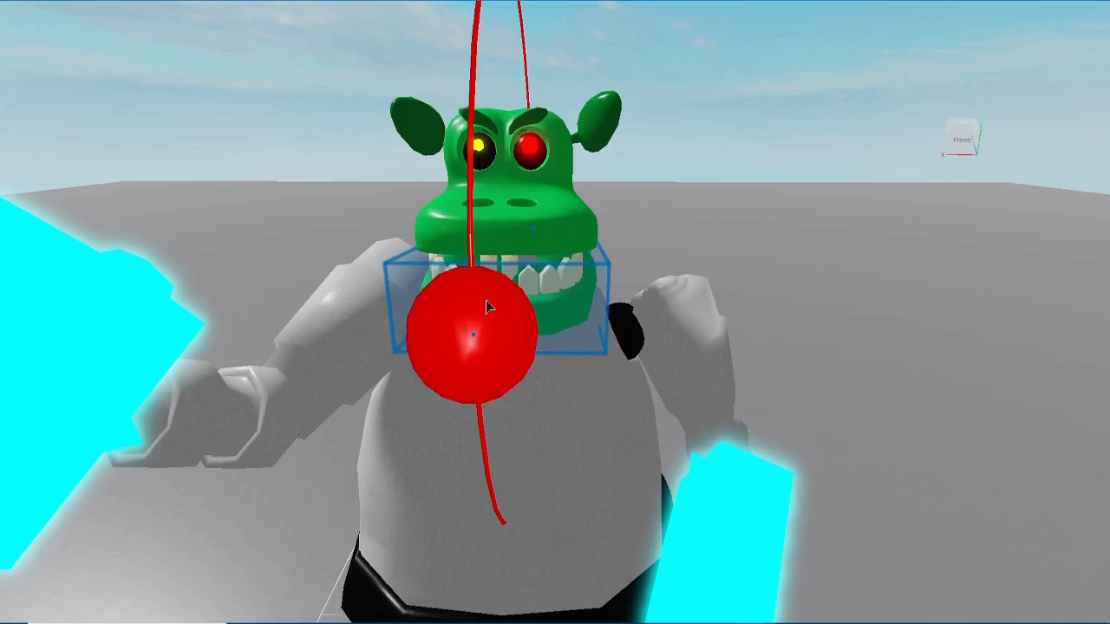
drag(486, 300, 484, 324)
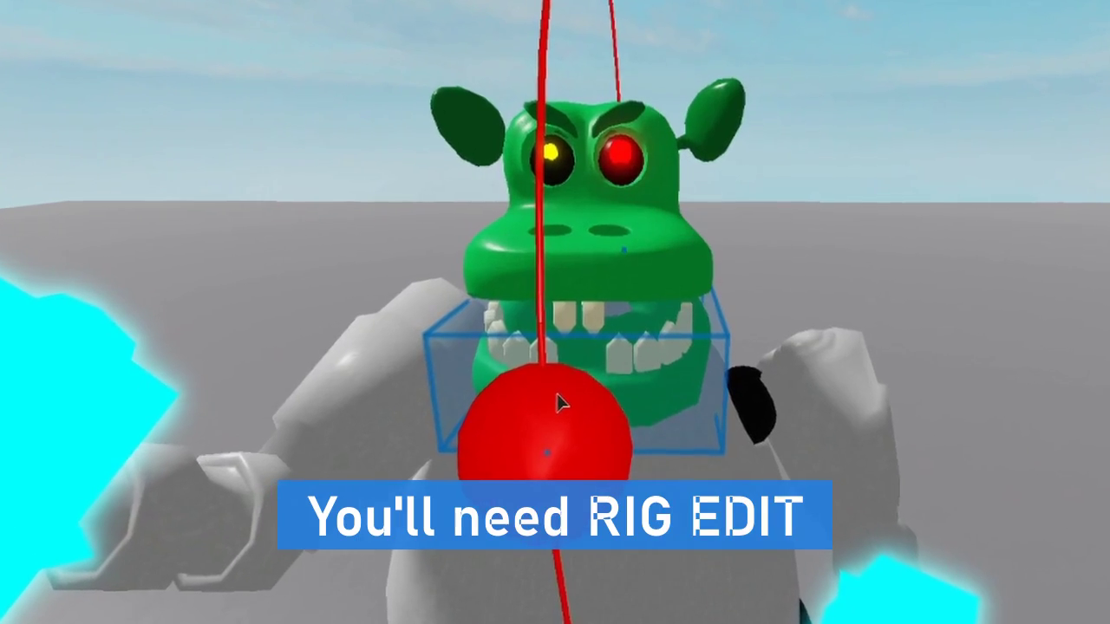
drag(559, 403, 491, 598)
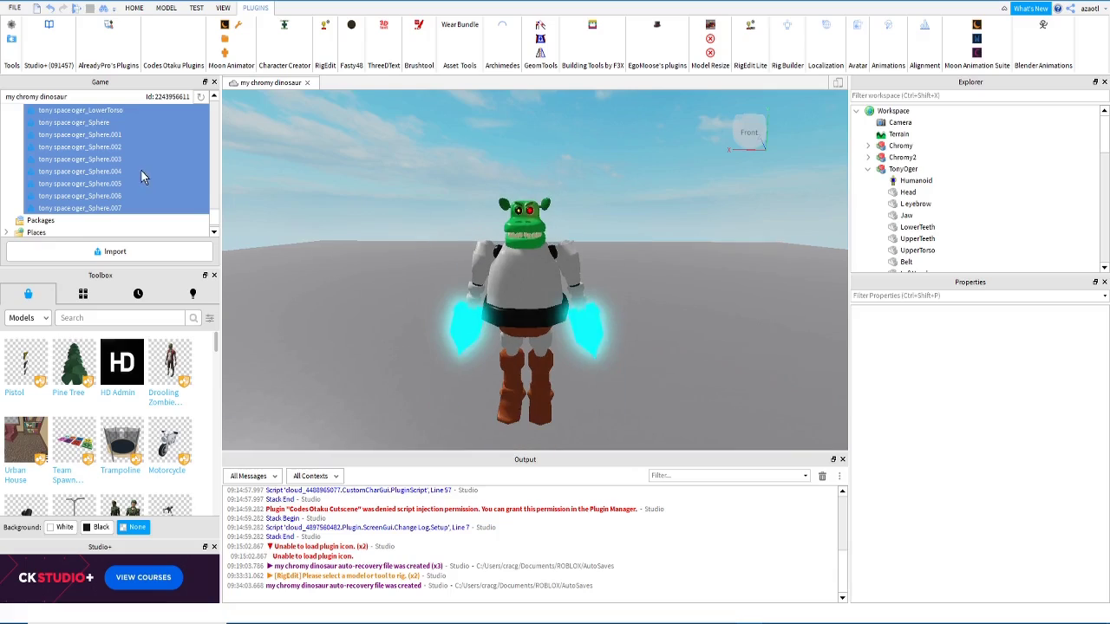
Select the TonyOger model and browse its child parts in the Explorer tree
click(538, 284)
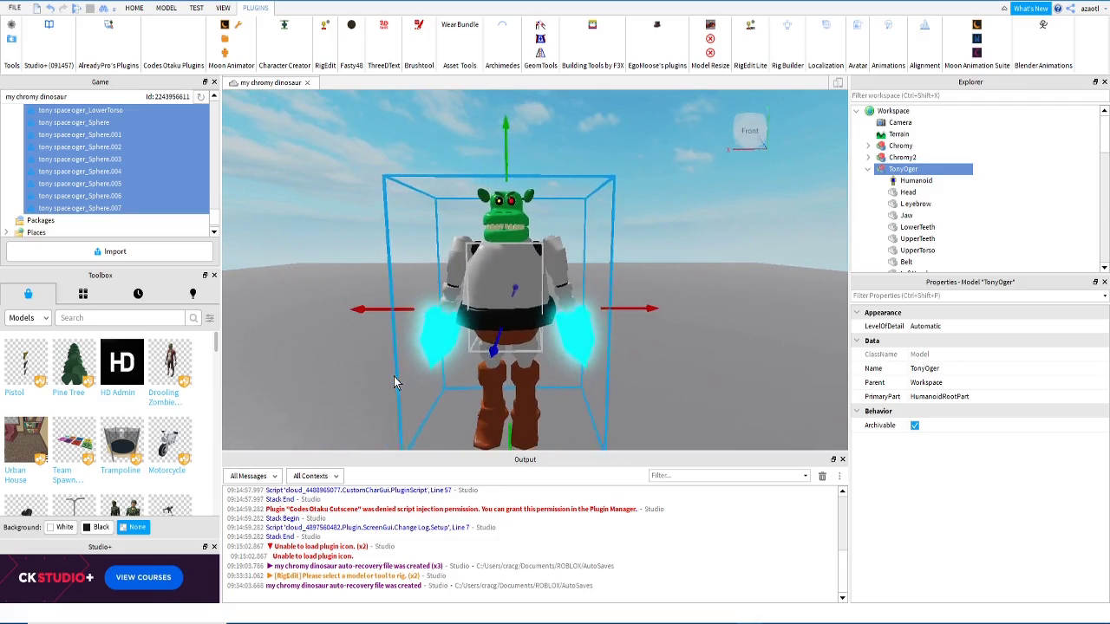
click(310, 381)
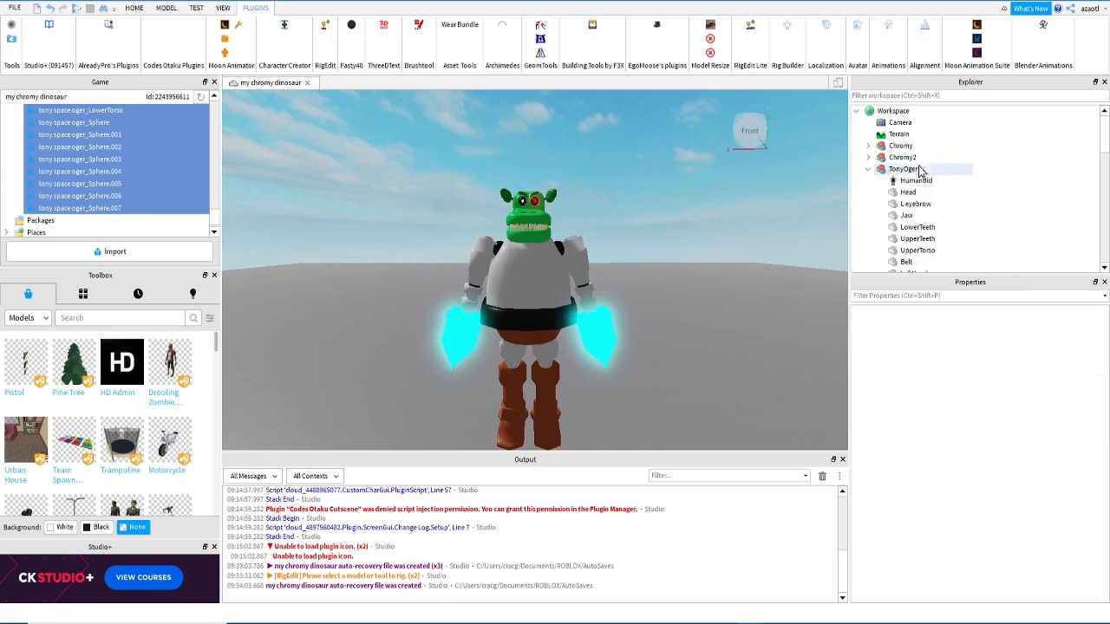
click(904, 172)
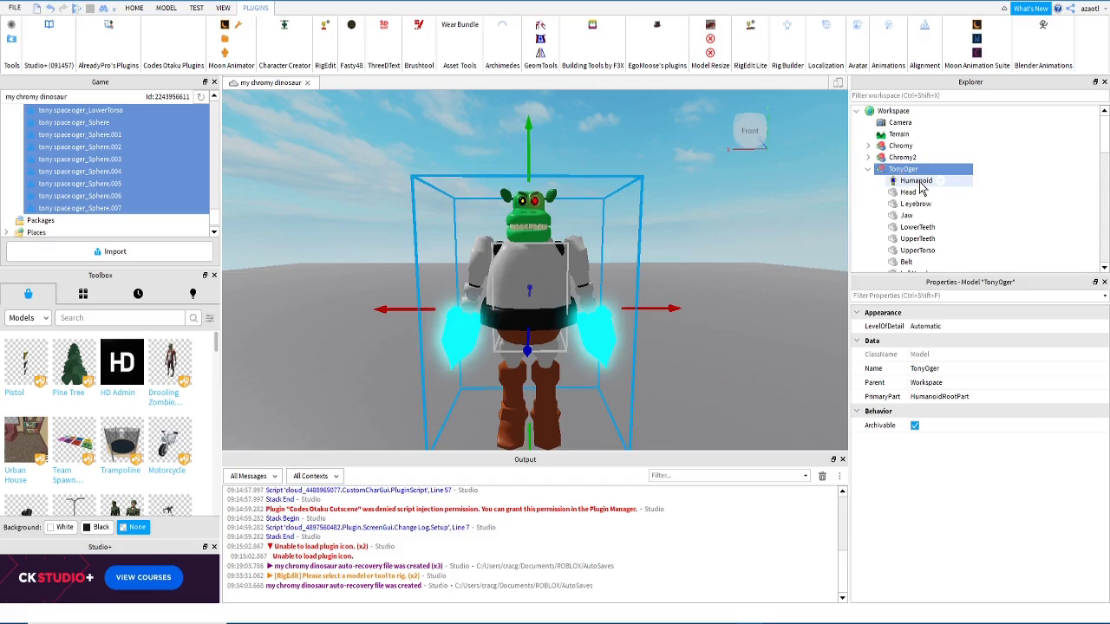
scroll(959, 208, down, 8)
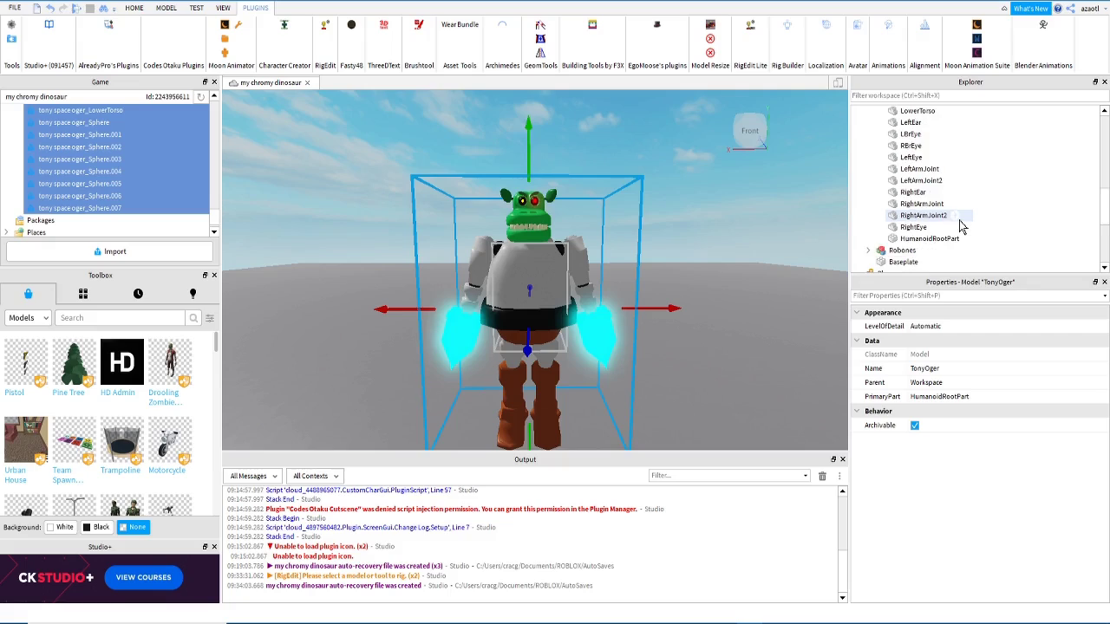
scroll(953, 221, down, 2)
scroll(923, 208, up, 10)
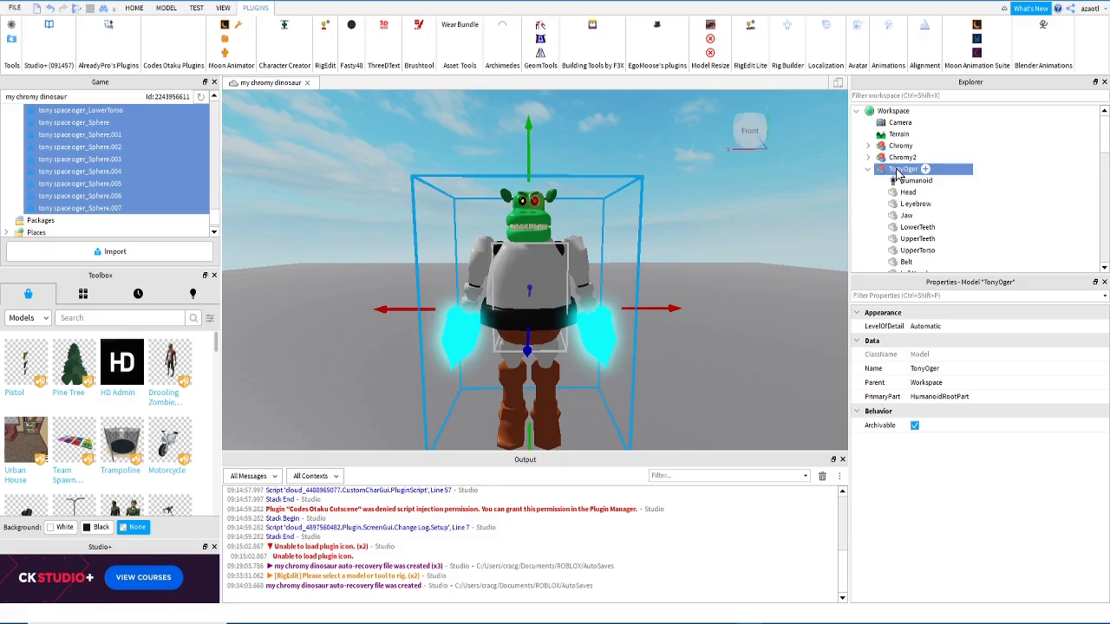
scroll(921, 202, down, 5)
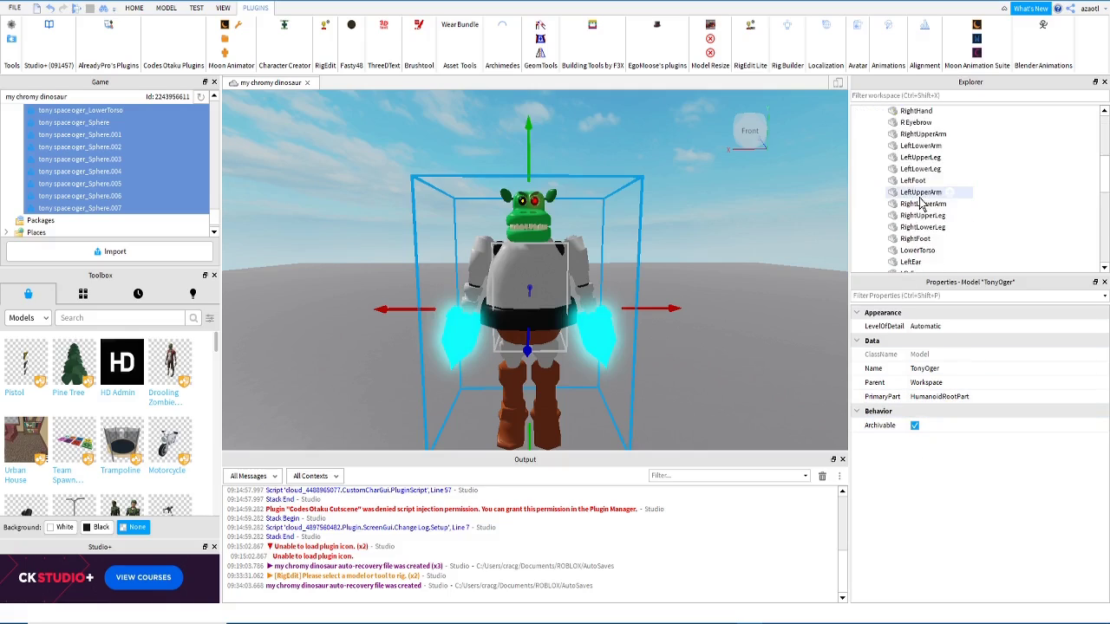
scroll(922, 202, down, 5)
click(929, 169)
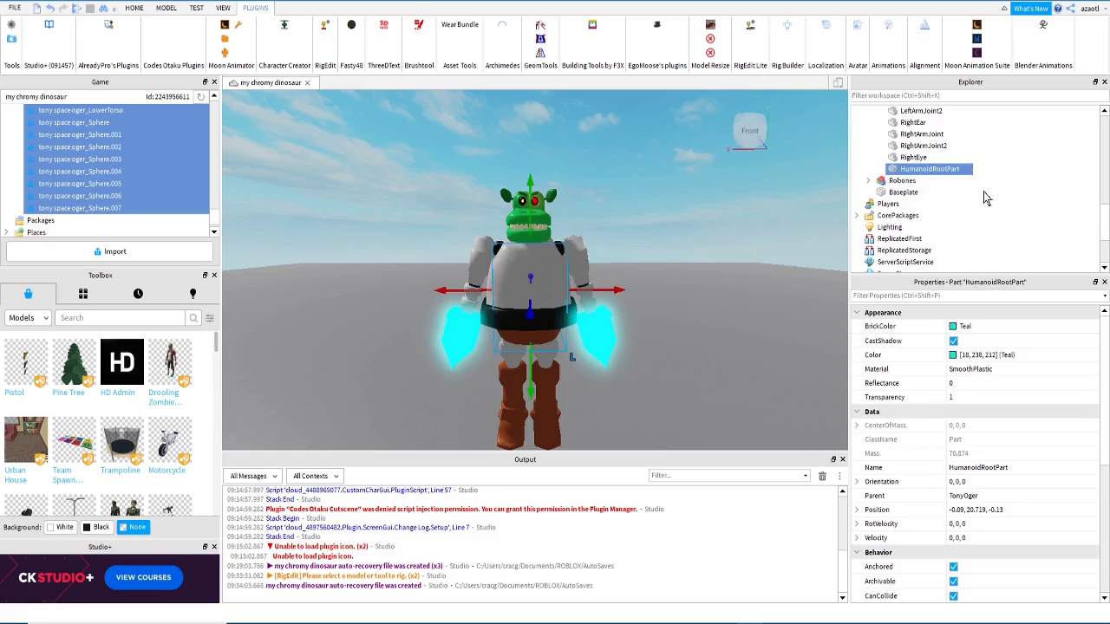
scroll(984, 198, up, 10)
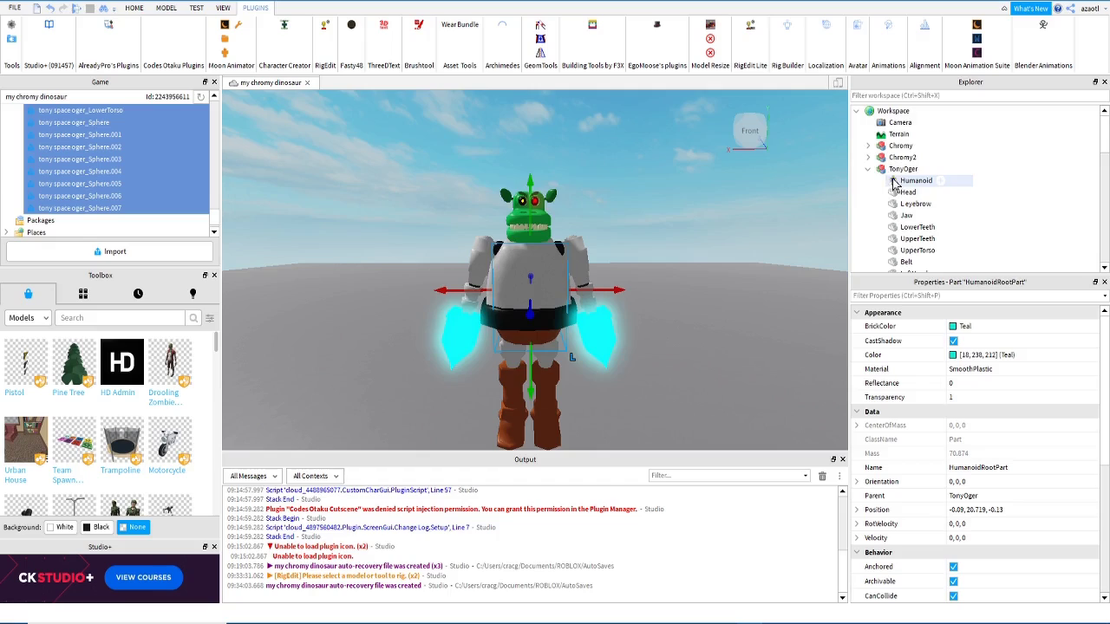
click(901, 170)
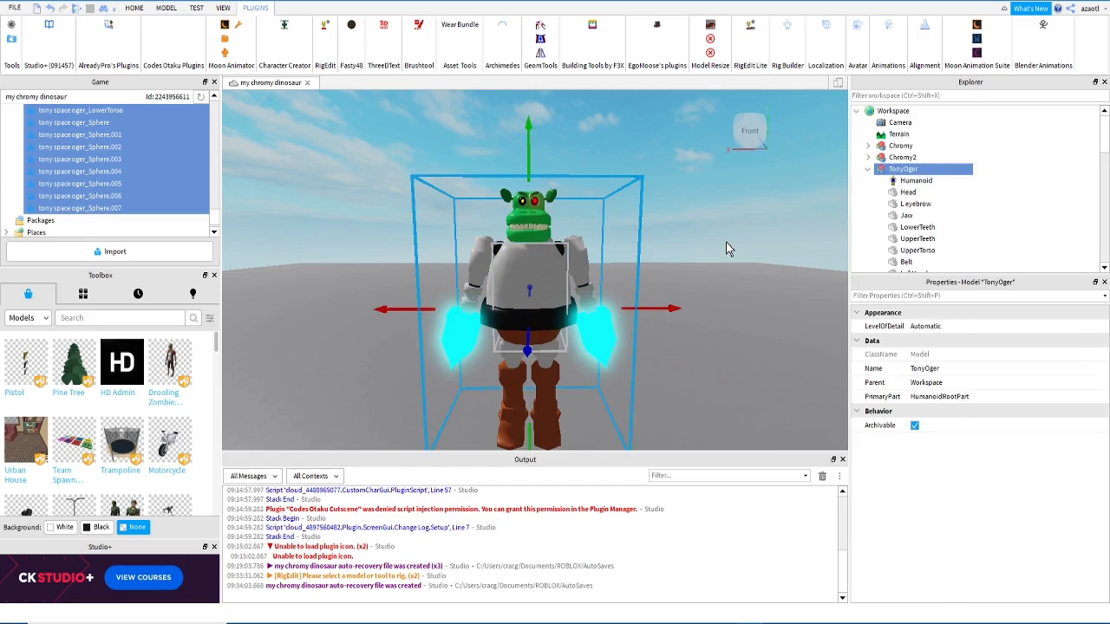
key(f)
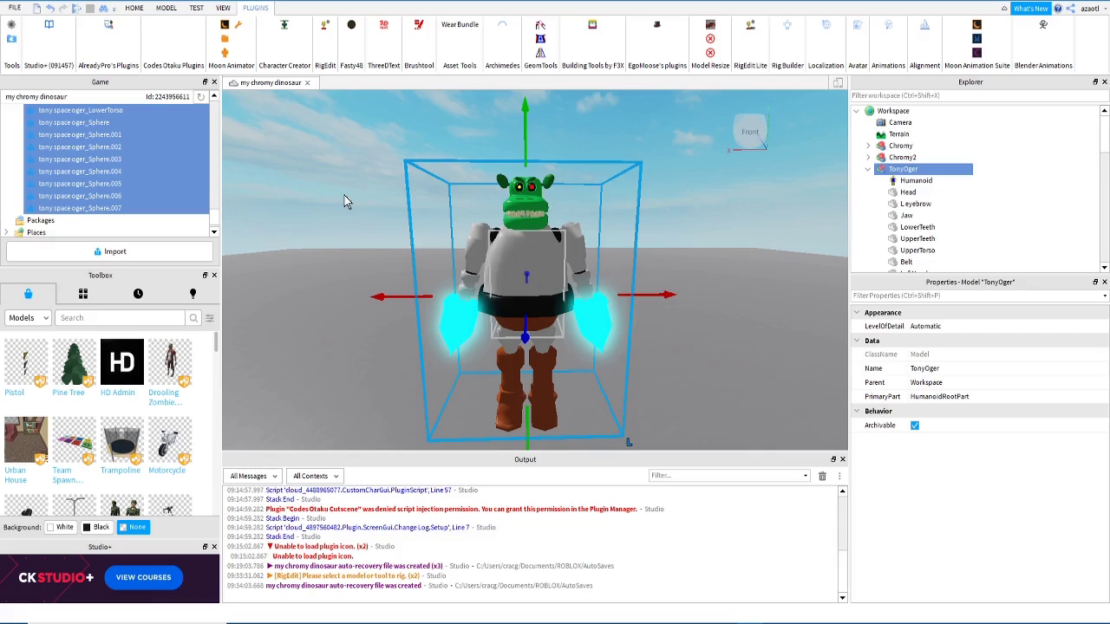
click(317, 151)
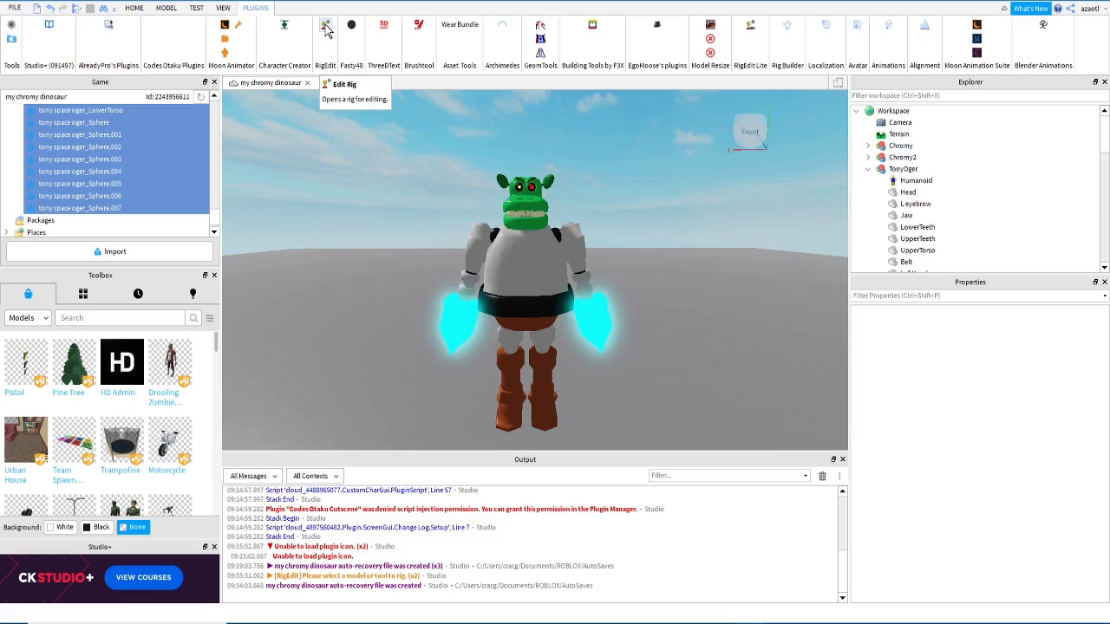
Open the TonyOger model with RigEdit's Edit Rig and move the RigEdit panel higher
click(902, 168)
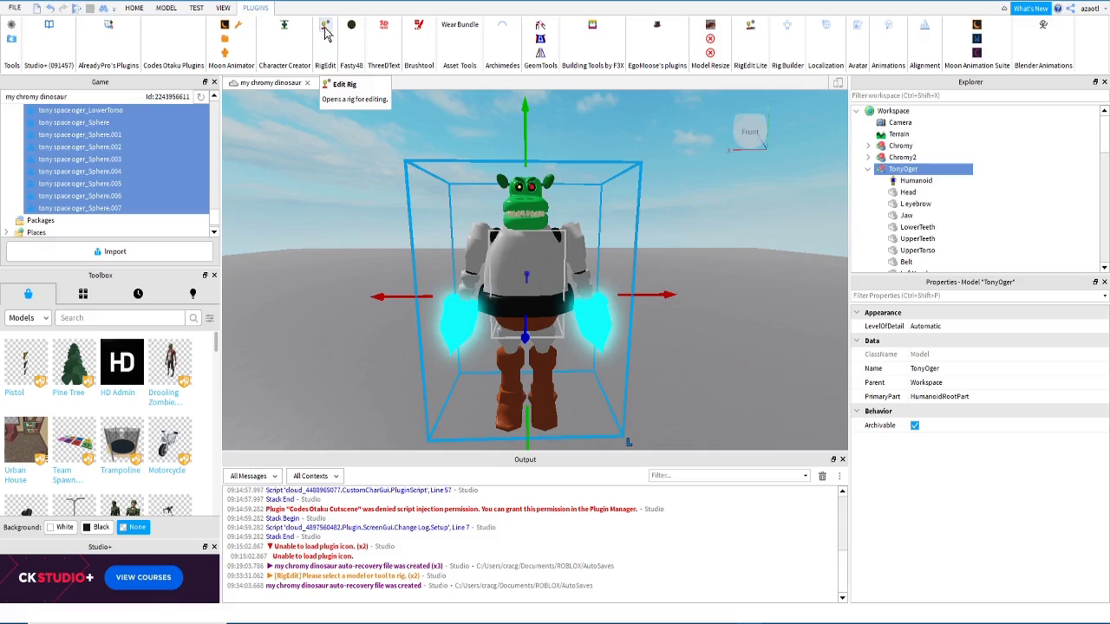
click(325, 32)
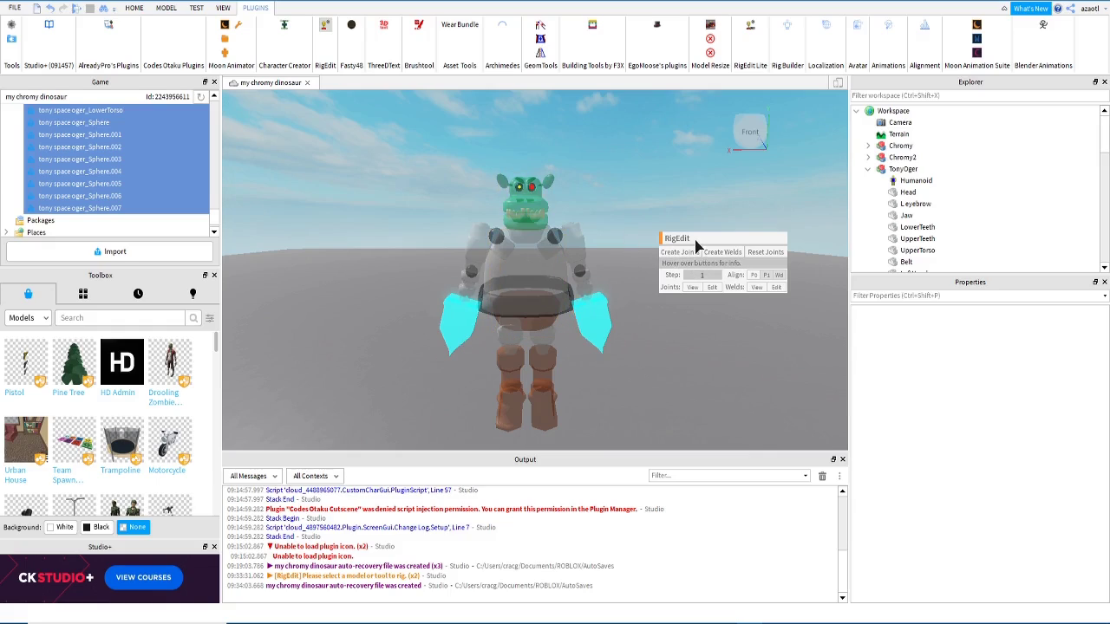
drag(700, 239, 726, 209)
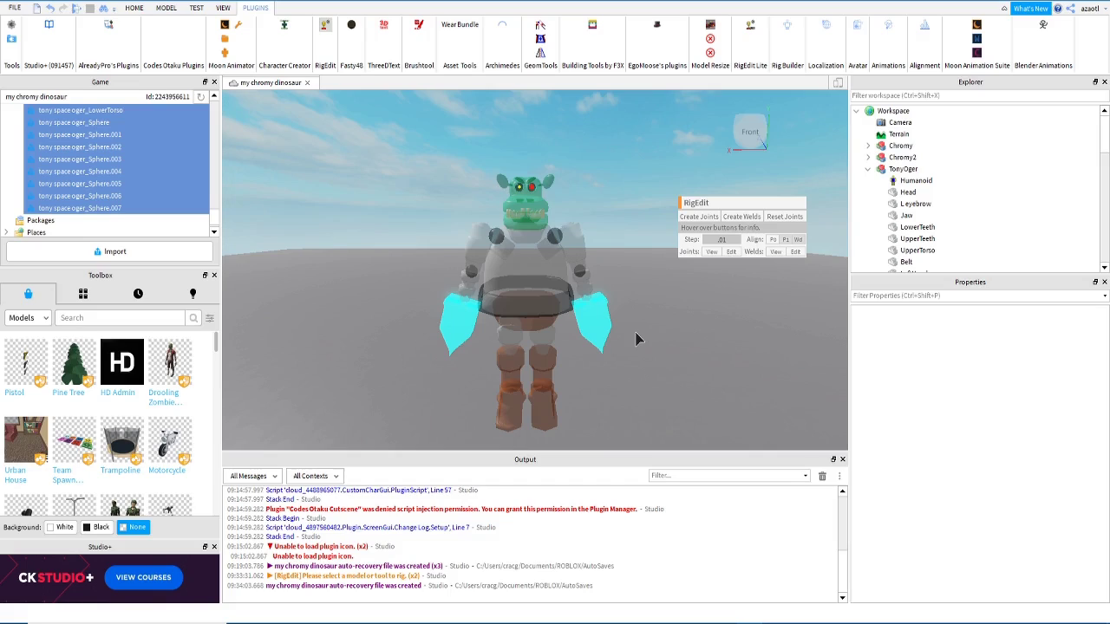
Select TonyOger's HumanoidRootPart in the Explorer as the joint's first part
scroll(645, 338, up, 5)
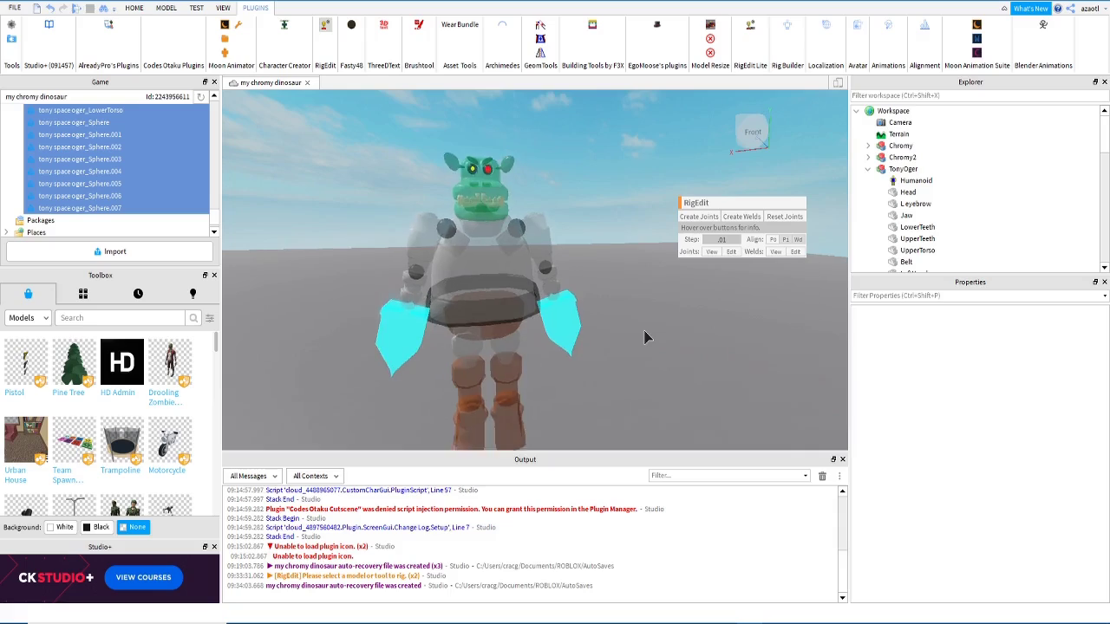
scroll(645, 338, down, 4)
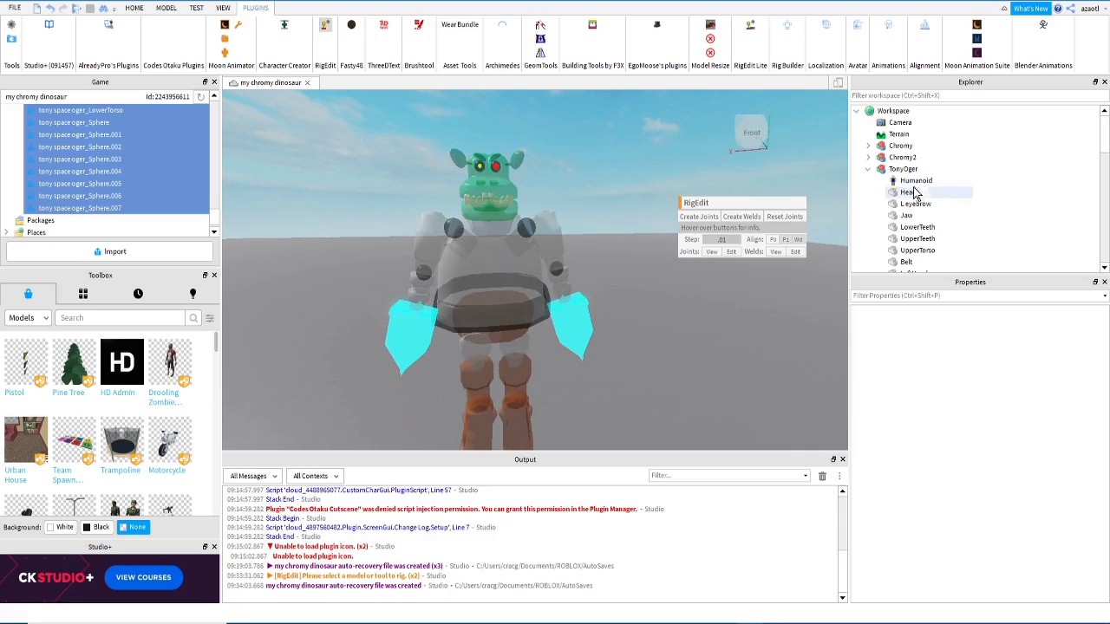
scroll(921, 223, down, 3)
scroll(922, 224, down, 4)
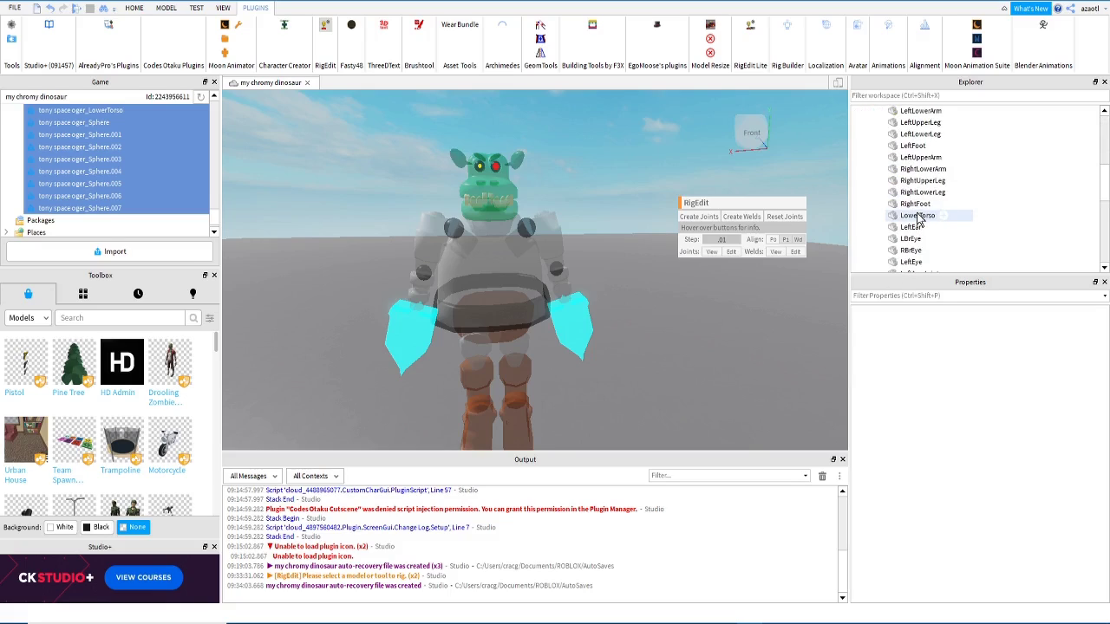
scroll(927, 225, up, 5)
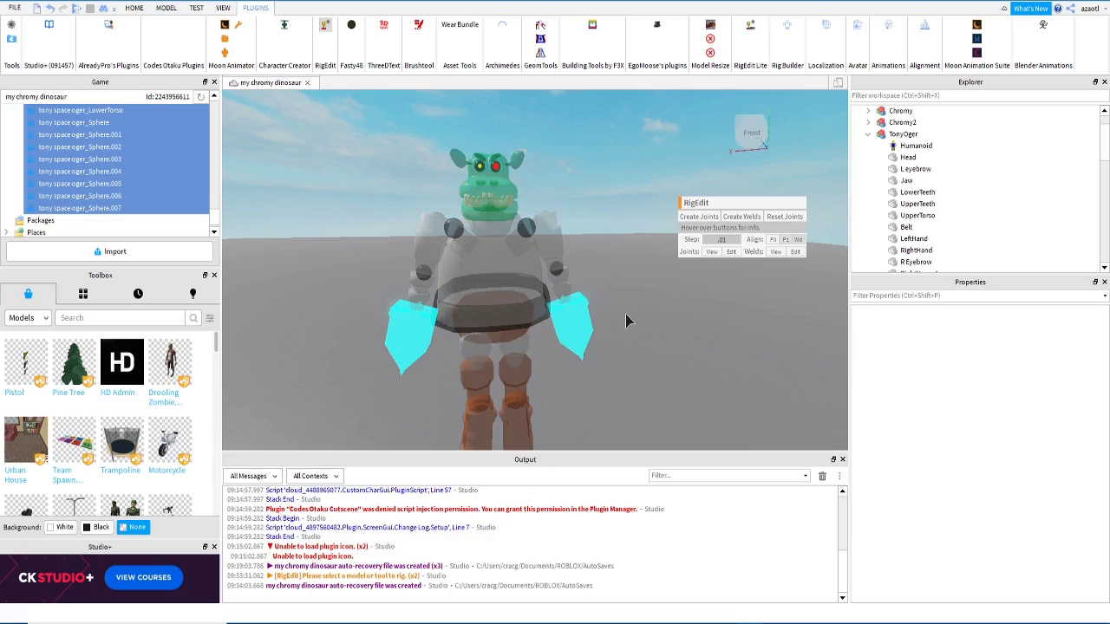
key(d)
scroll(920, 195, down, 10)
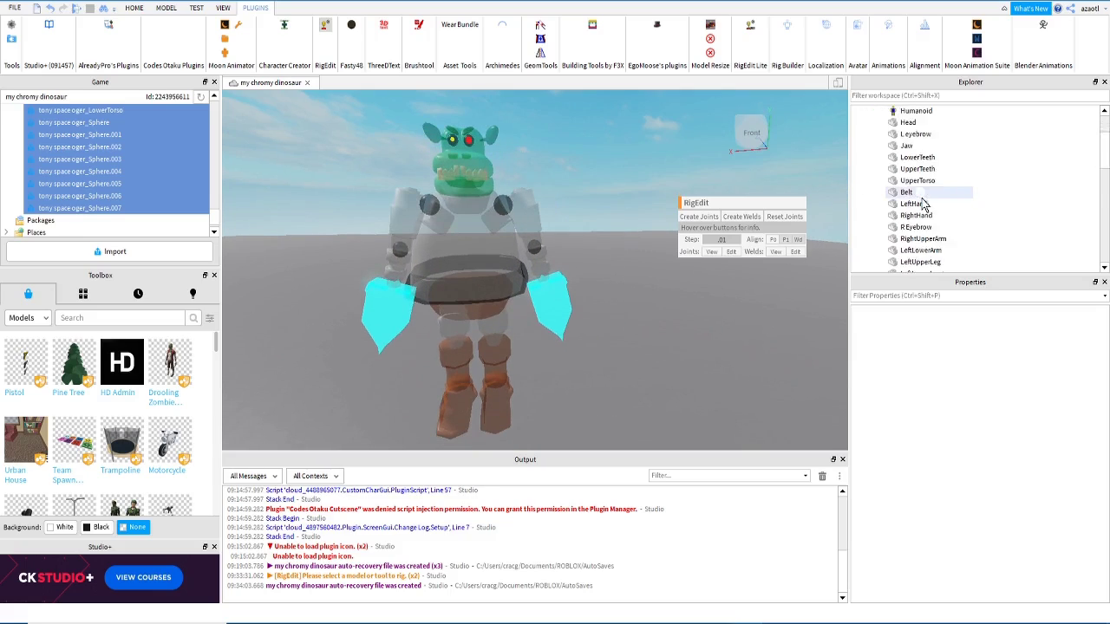
click(924, 172)
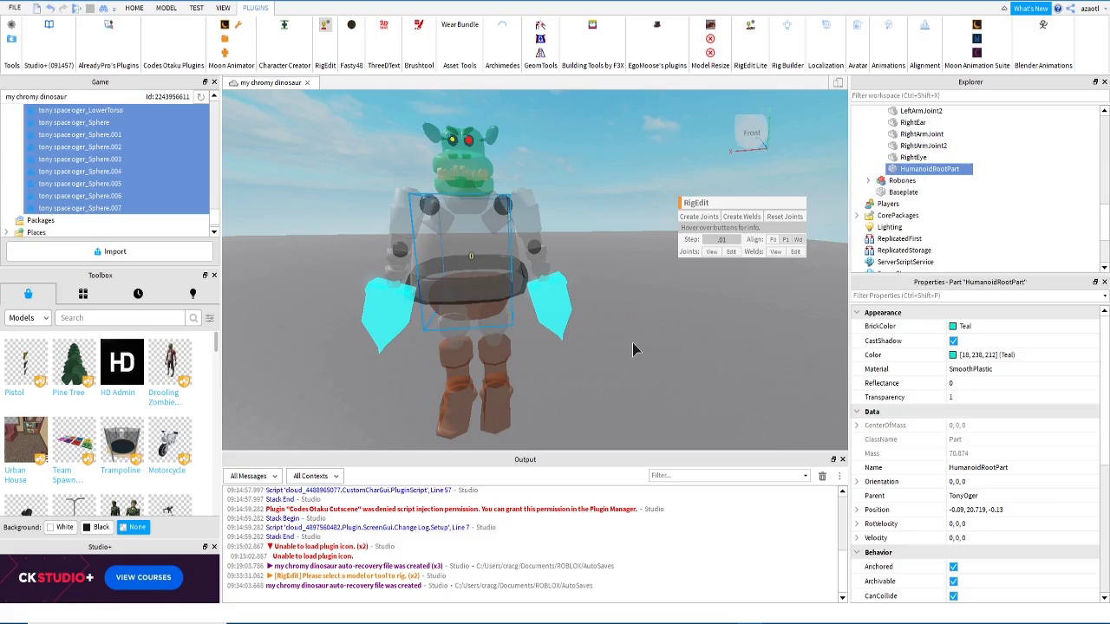
scroll(925, 216, up, 5)
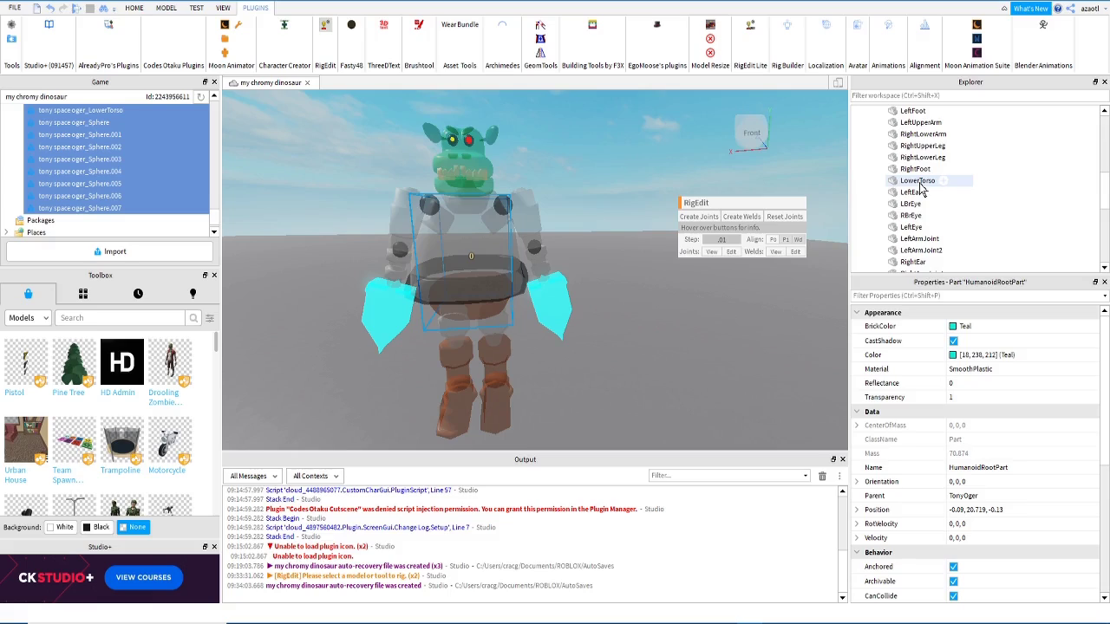
Select HumanoidRootPart and LowerTorso together as the pair numbered 0 and 1
ctrl+click(920, 182)
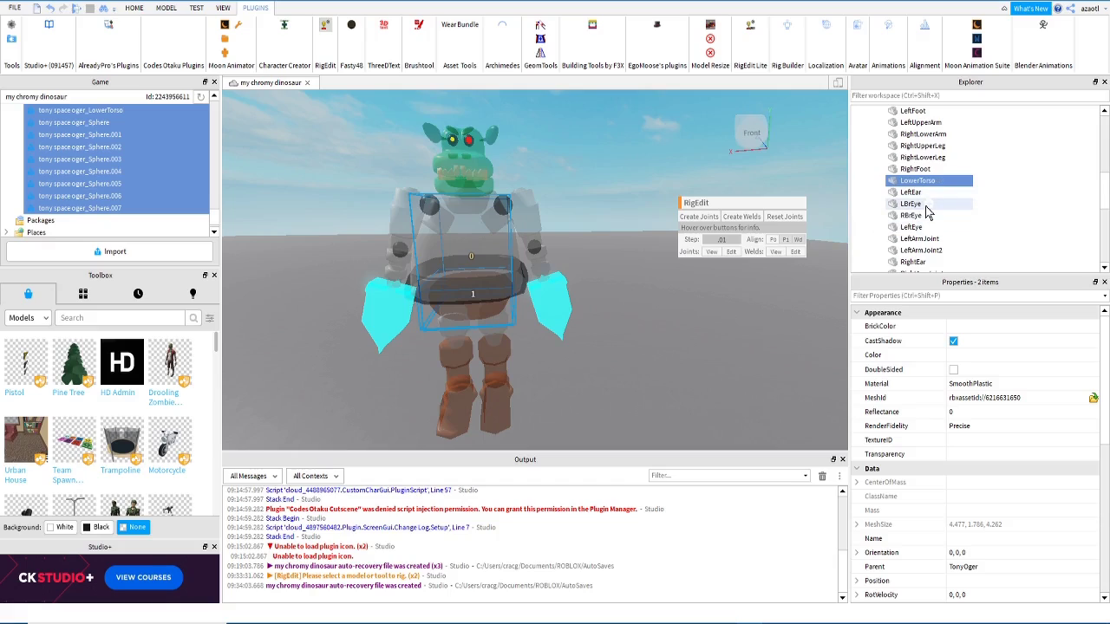
scroll(917, 219, down, 5)
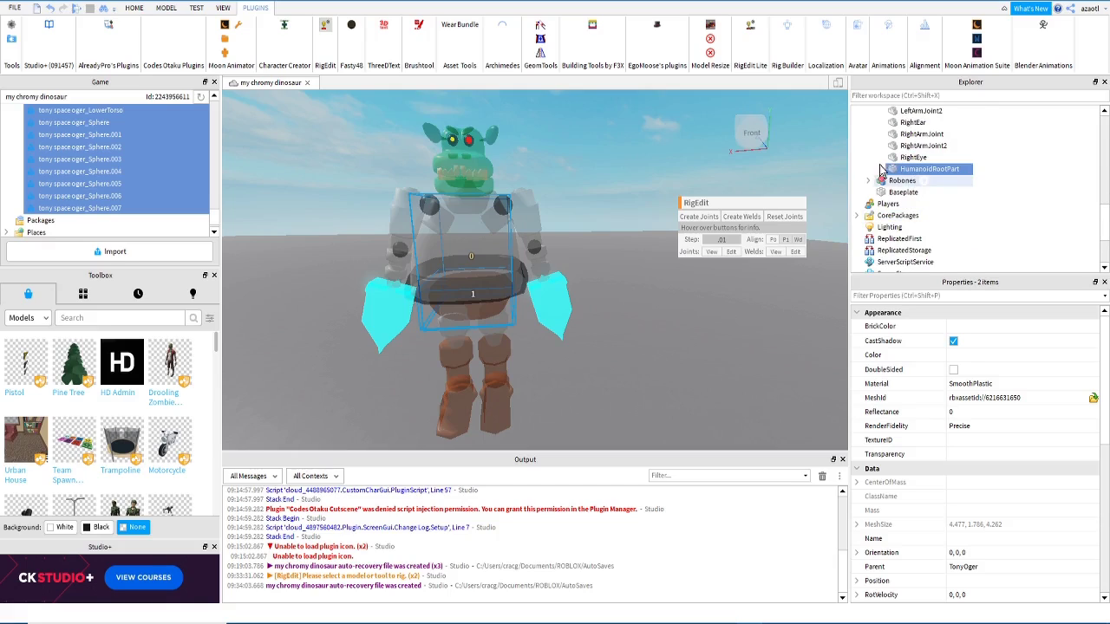
click(921, 146)
click(926, 169)
scroll(940, 199, up, 5)
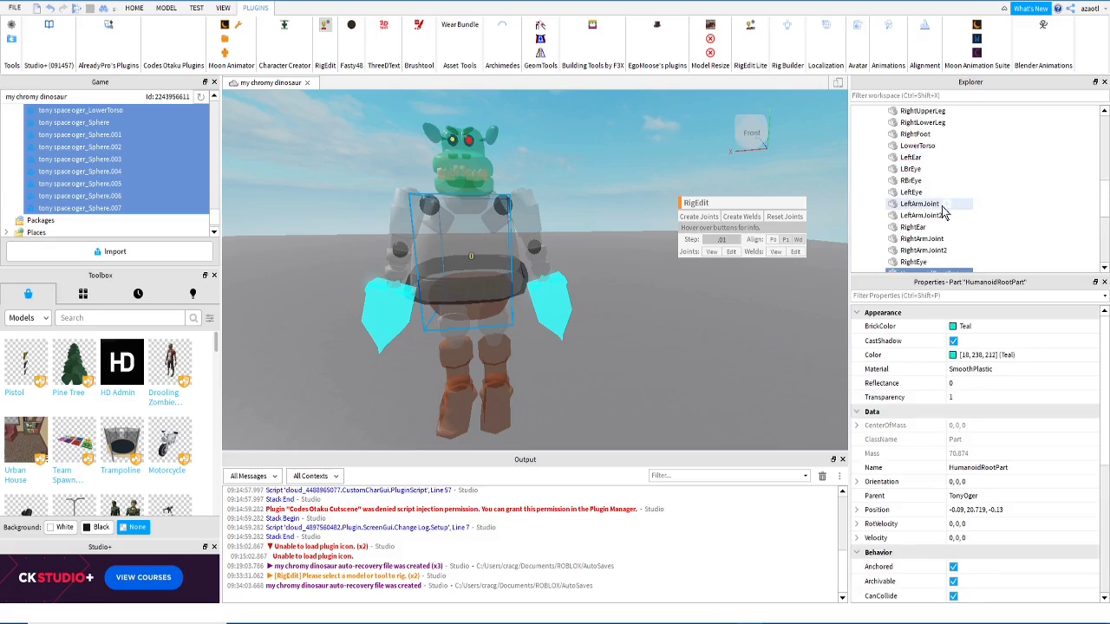
scroll(944, 213, up, 5)
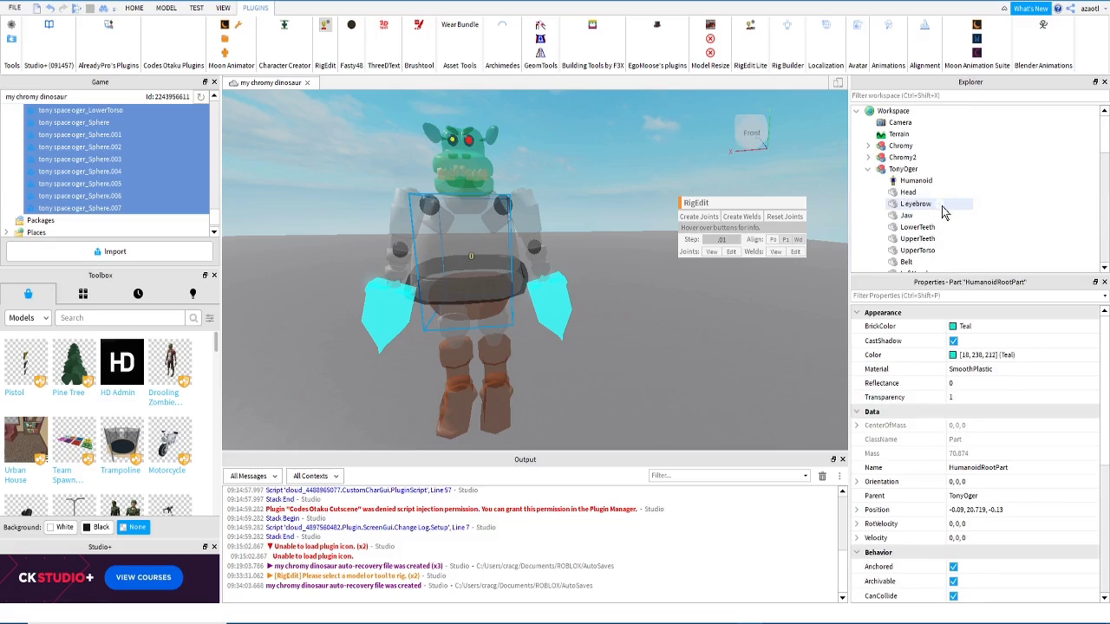
scroll(943, 212, down, 5)
scroll(936, 240, down, 1)
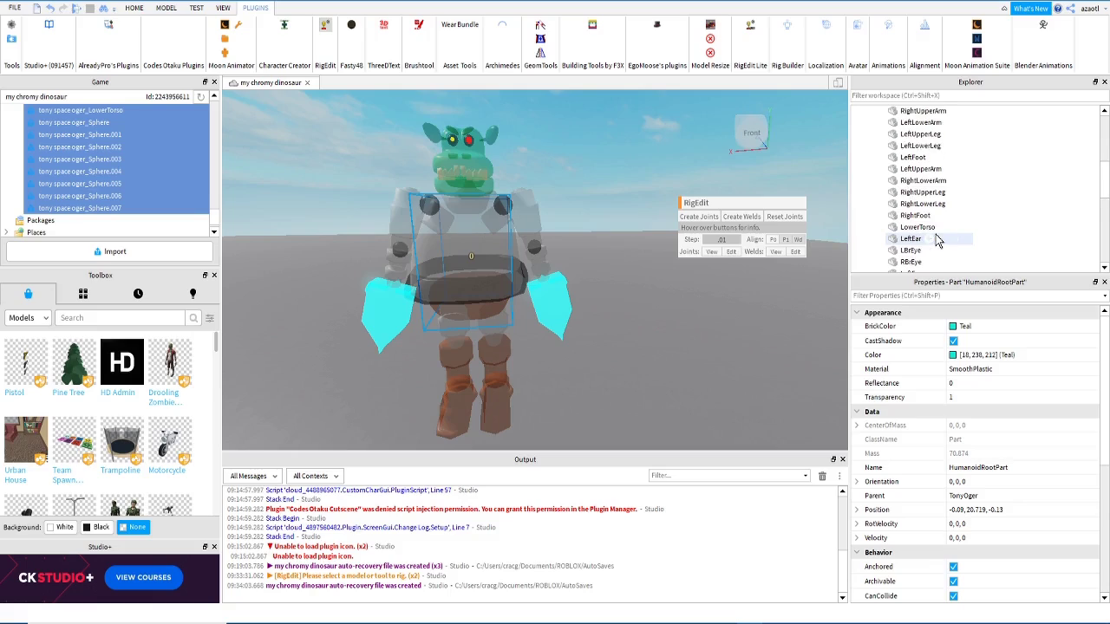
ctrl+click(921, 228)
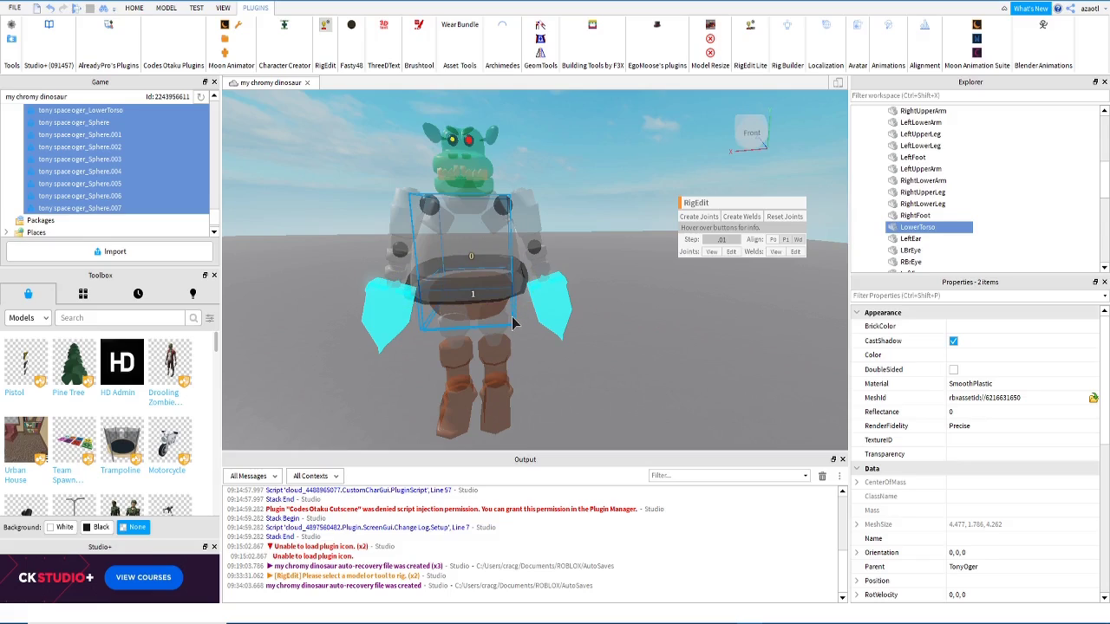
Create a Motor6D named LowerTorso joining HumanoidRootPart to LowerTorso, and inspect the joint markers
click(692, 224)
right_drag(640, 357, 641, 364)
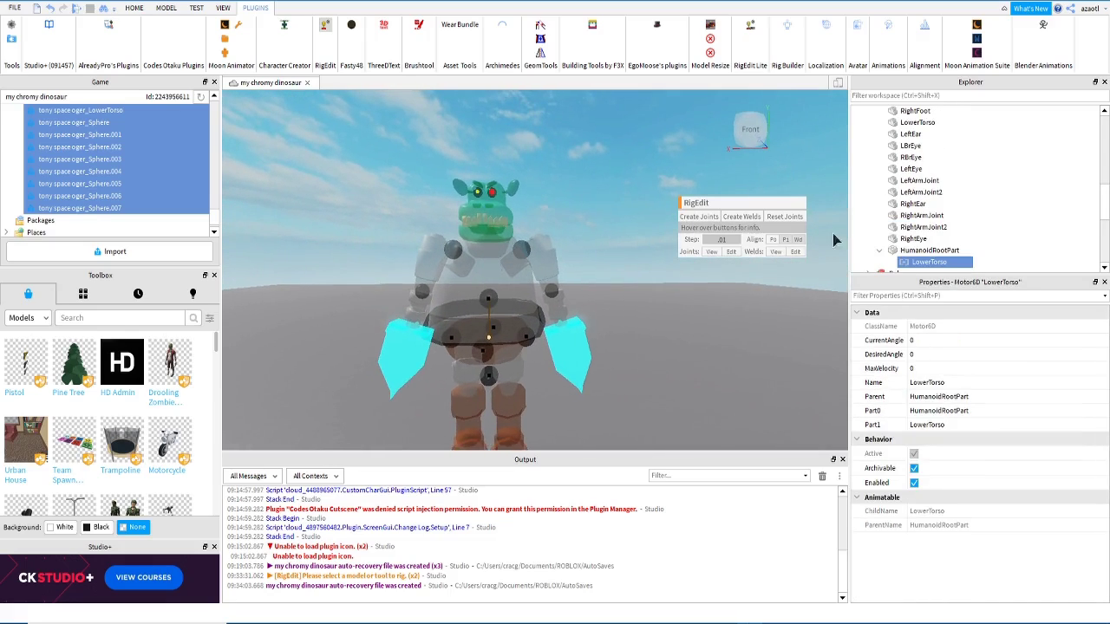
scroll(921, 242, up, 1)
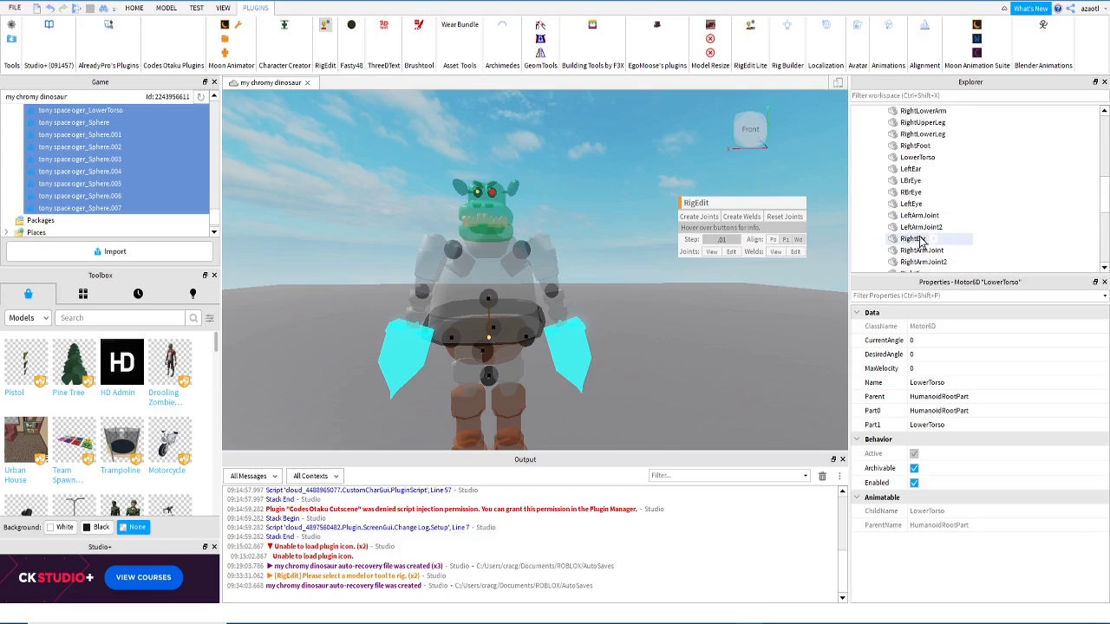
scroll(921, 242, up, 3)
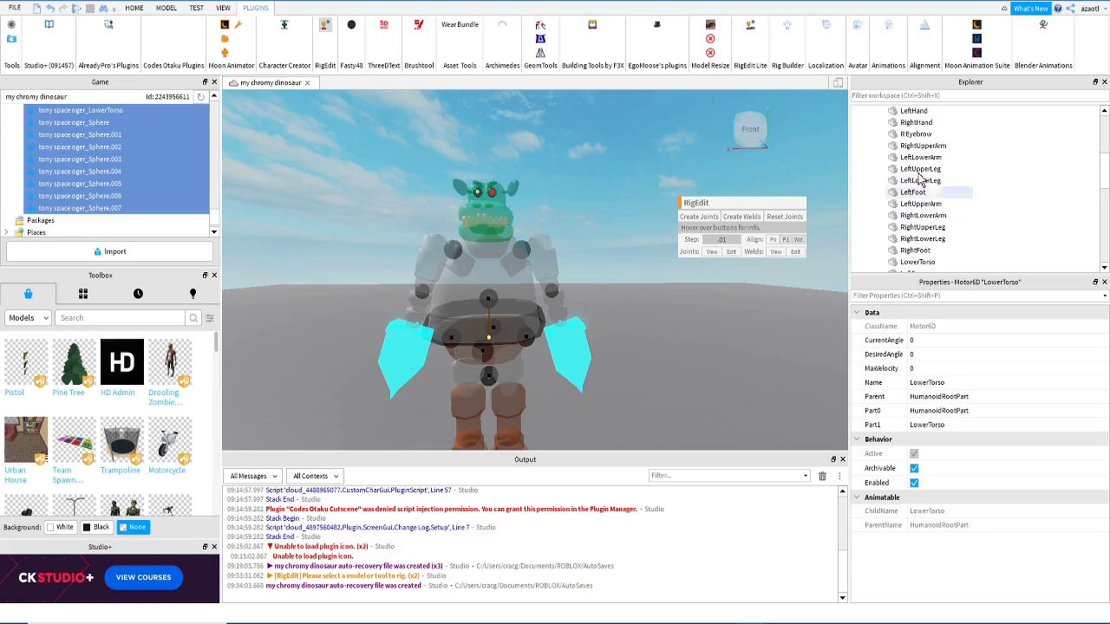
scroll(954, 186, down, 4)
scroll(963, 193, down, 1)
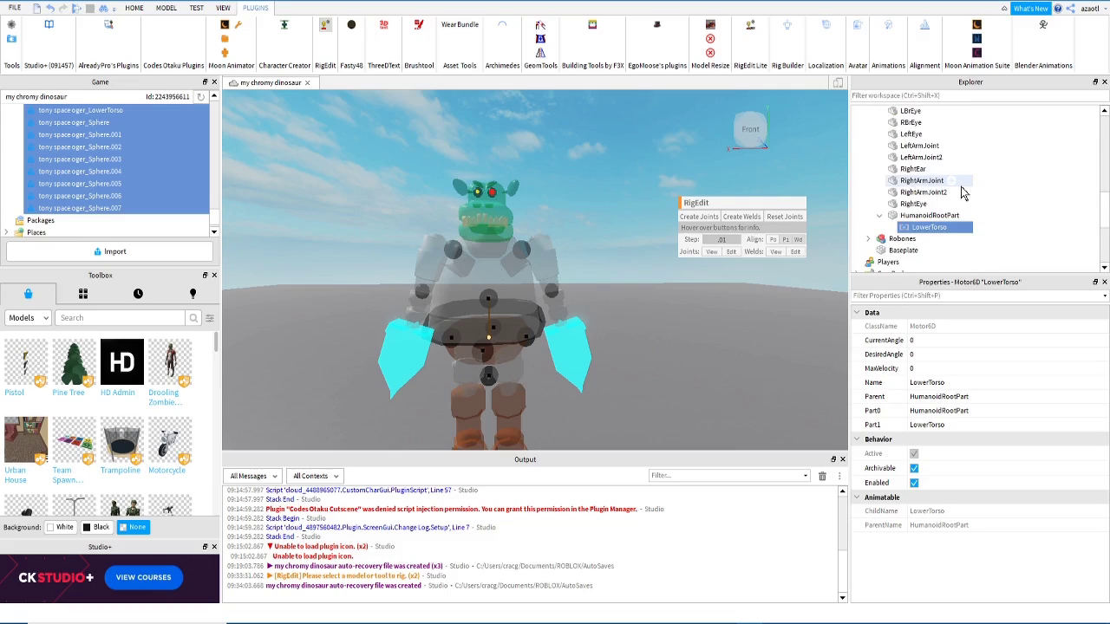